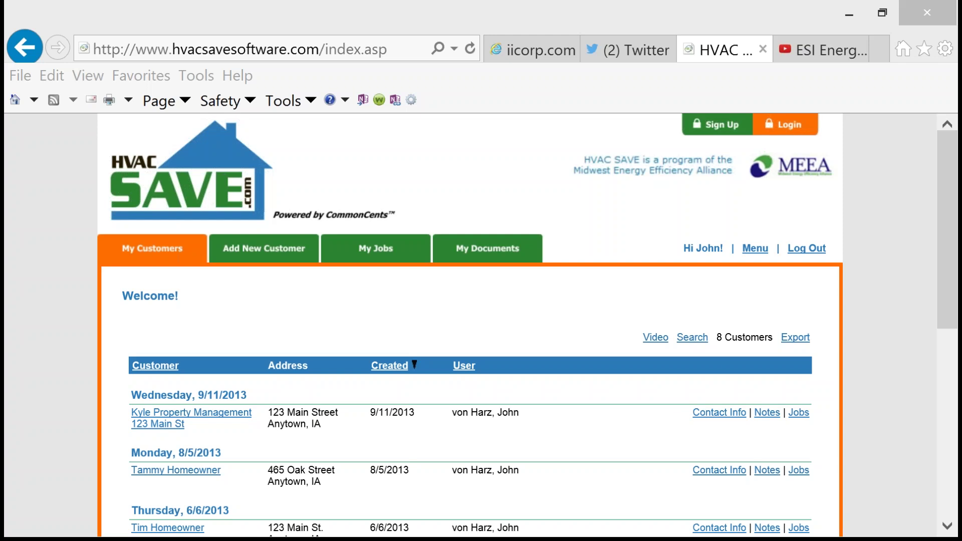
- Open the jobs list of the customer created on 8/5/2013 from the customer list
click(62, 321)
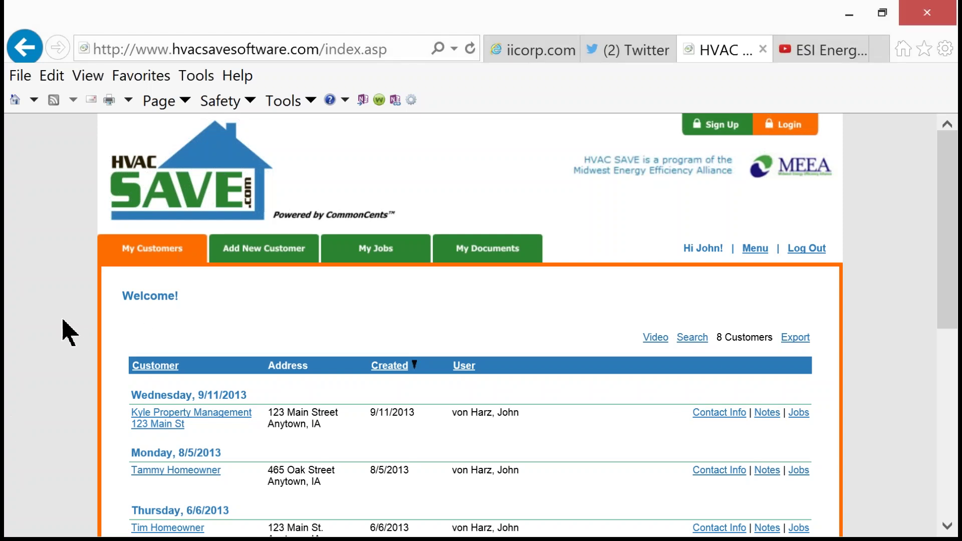
scroll(62, 323, down, 1)
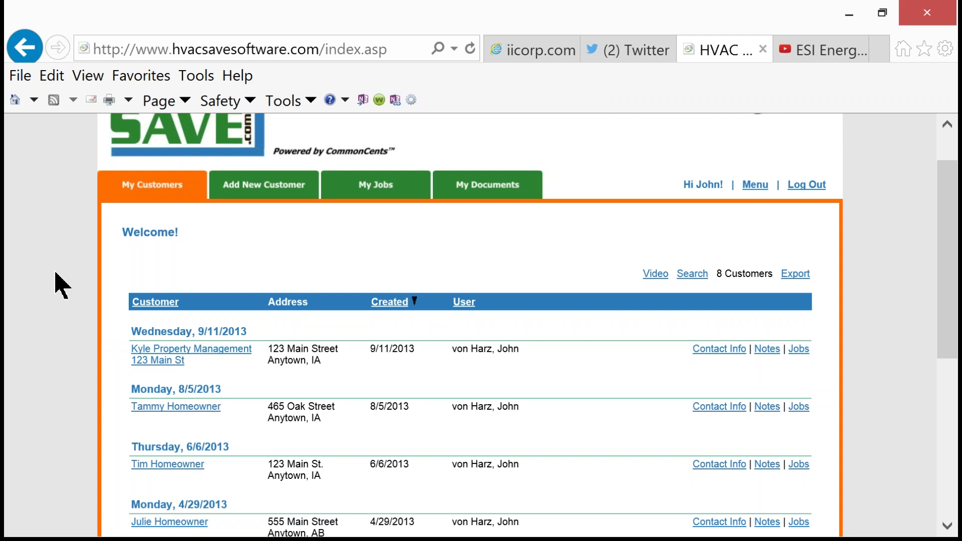
scroll(58, 273, down, 1)
scroll(58, 281, up, 3)
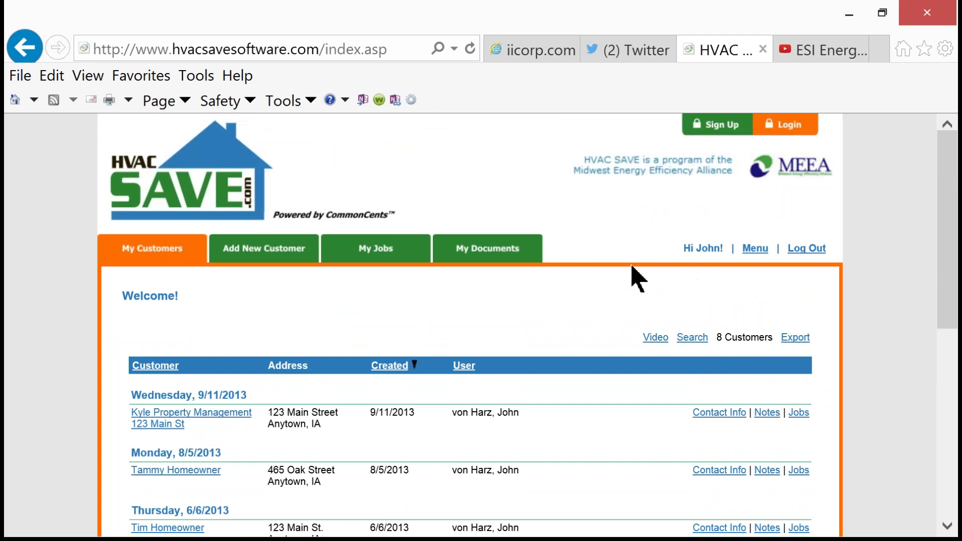
scroll(630, 271, down, 1)
scroll(631, 273, down, 2)
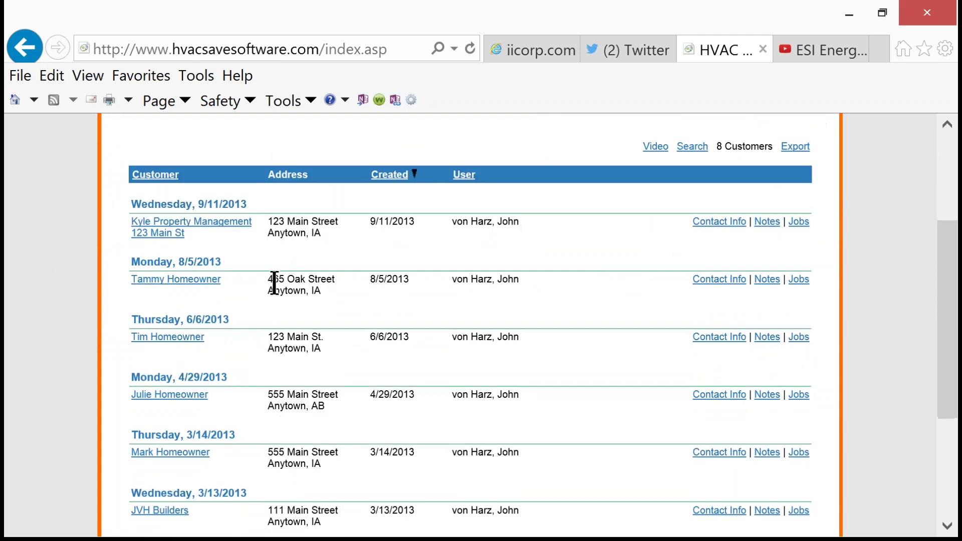
click(194, 290)
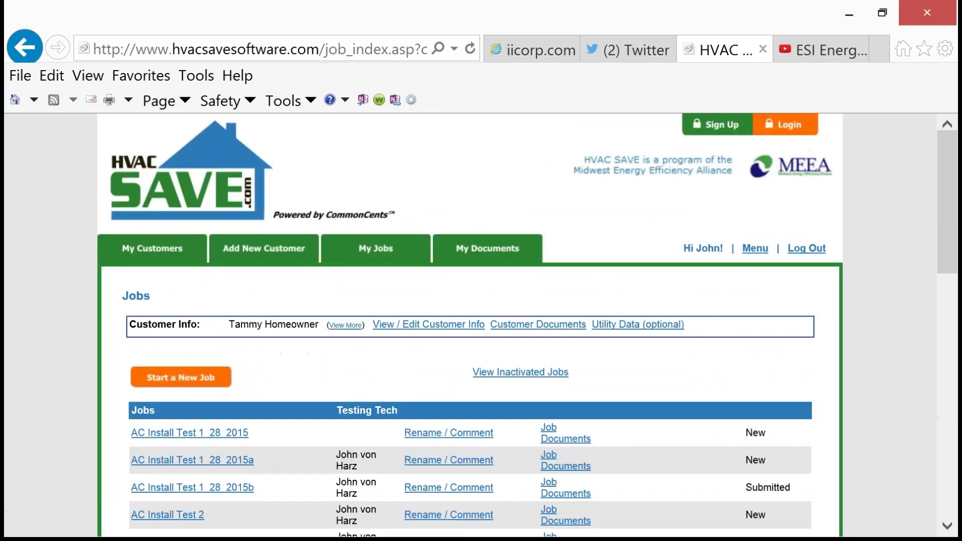
- Open the Furnace Install Test MEC job from the customer's jobs list
scroll(196, 293, down, 2)
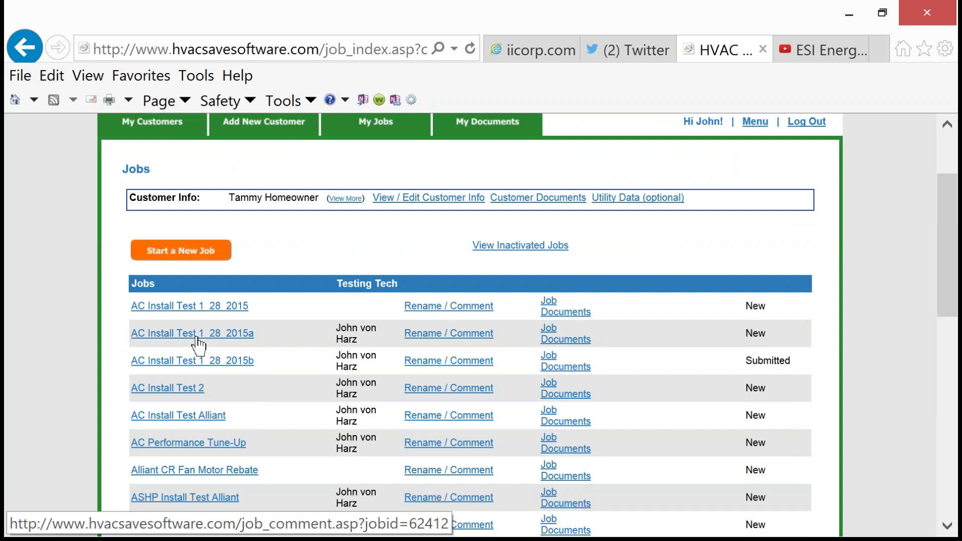
scroll(198, 344, down, 3)
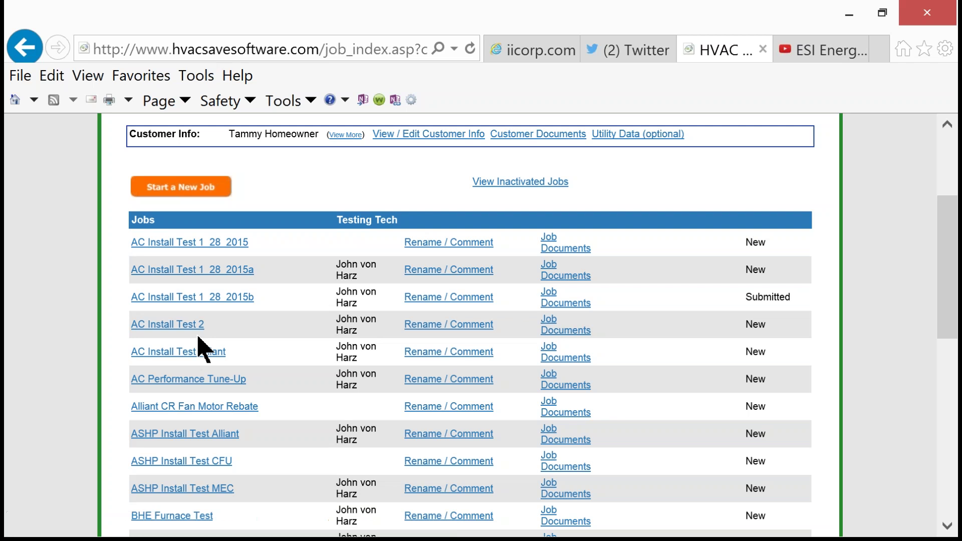
scroll(198, 345, down, 9)
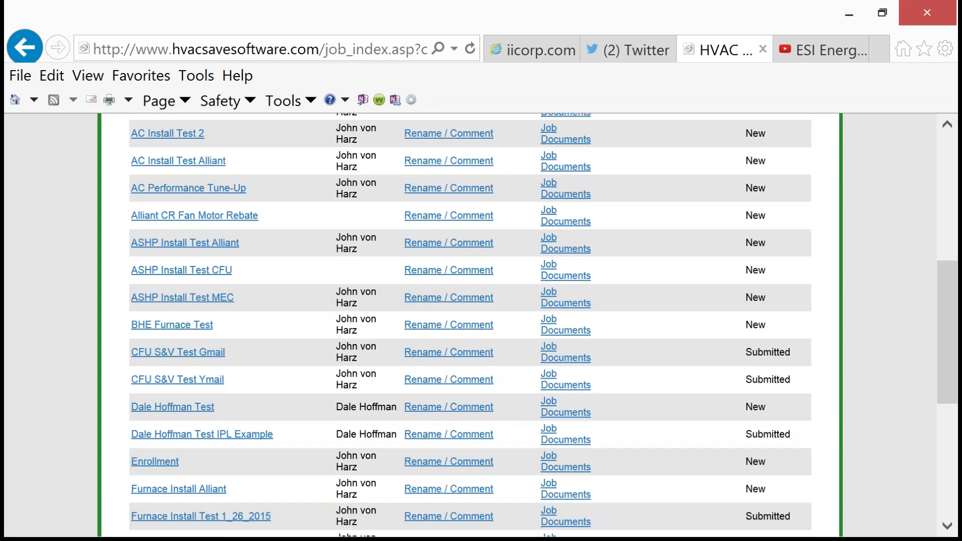
scroll(470, 325, down, 3)
scroll(194, 417, down, 6)
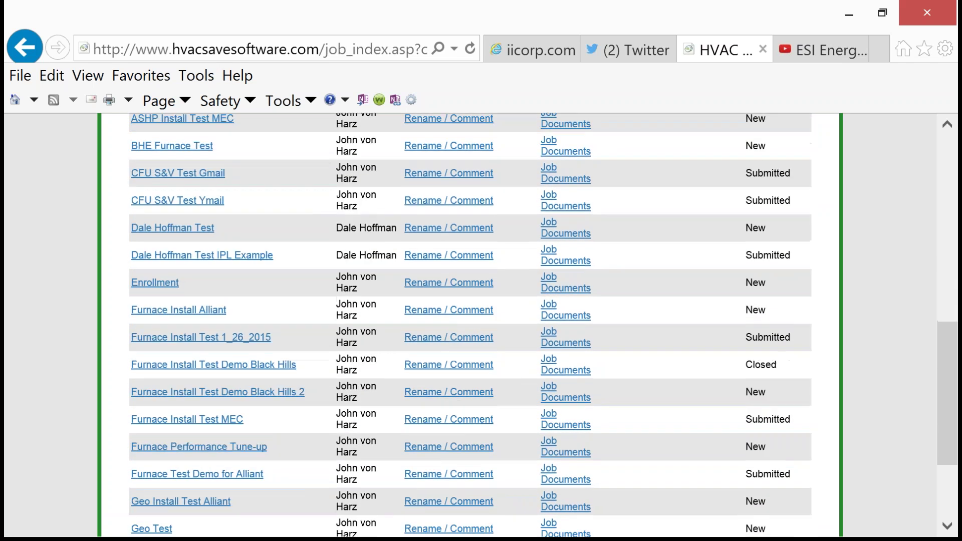
click(194, 407)
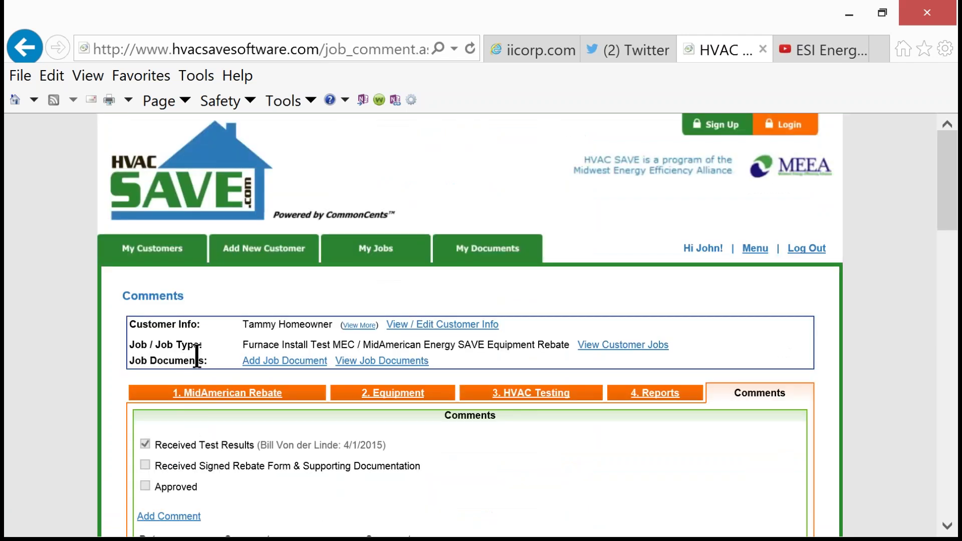
- Examine the job's status checkboxes and its comment history, including dates, commenters and comment text
scroll(195, 358, down, 3)
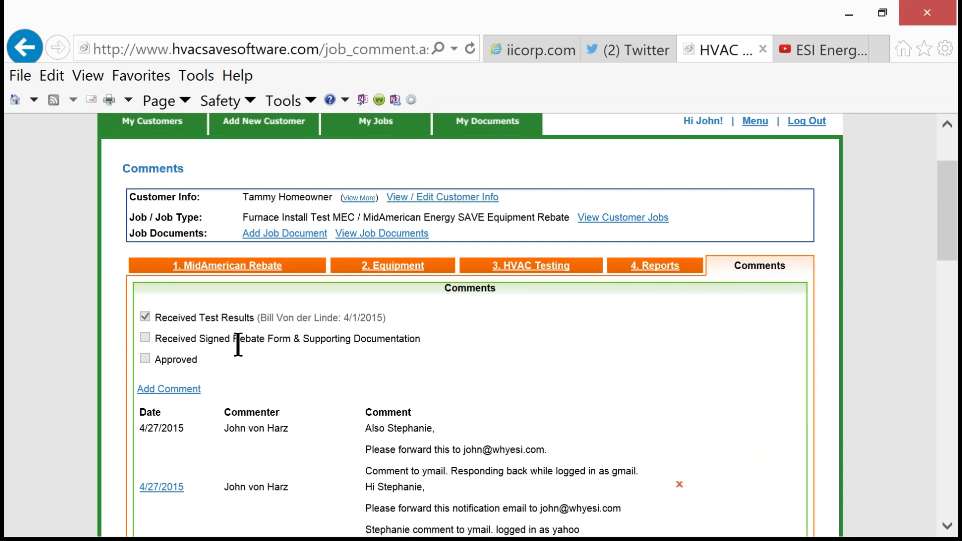
scroll(381, 215, up, 2)
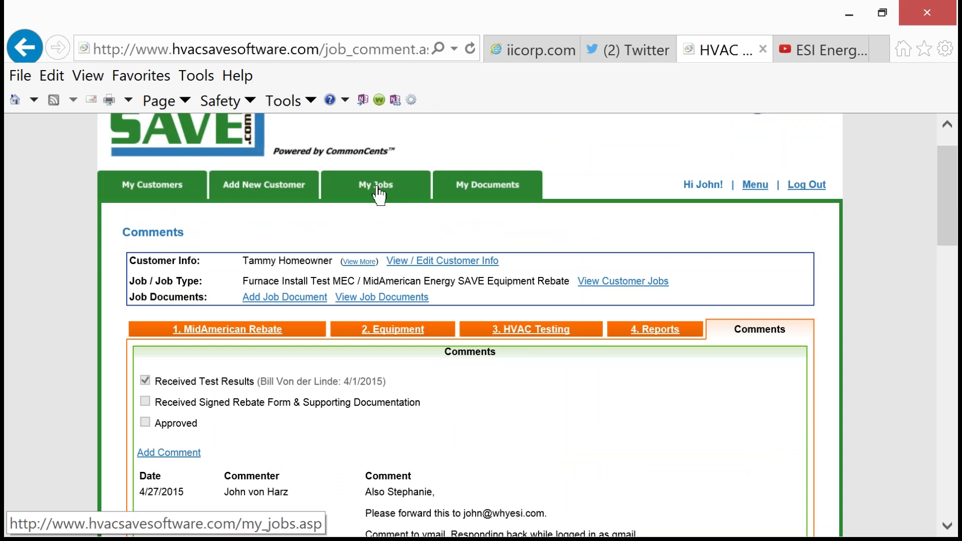
scroll(423, 370, down, 2)
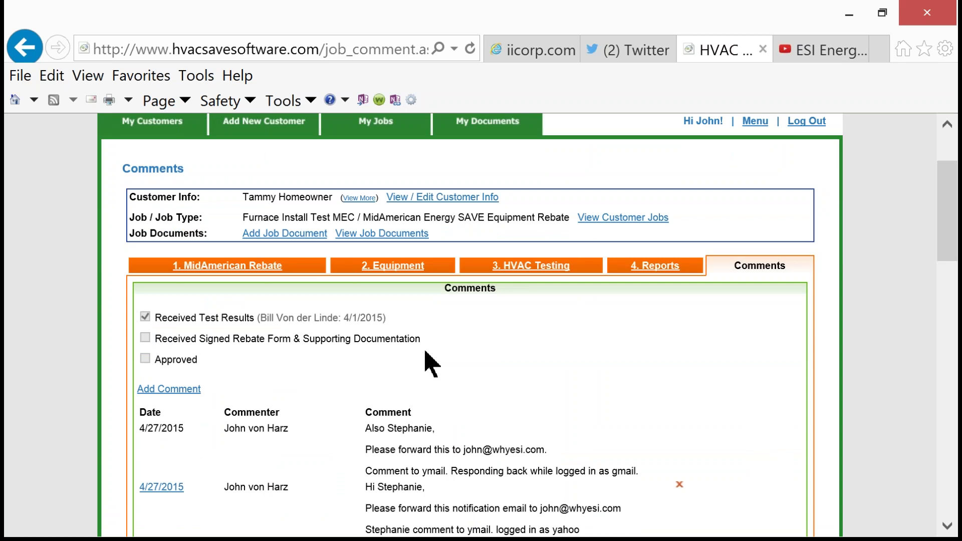
scroll(424, 351, down, 2)
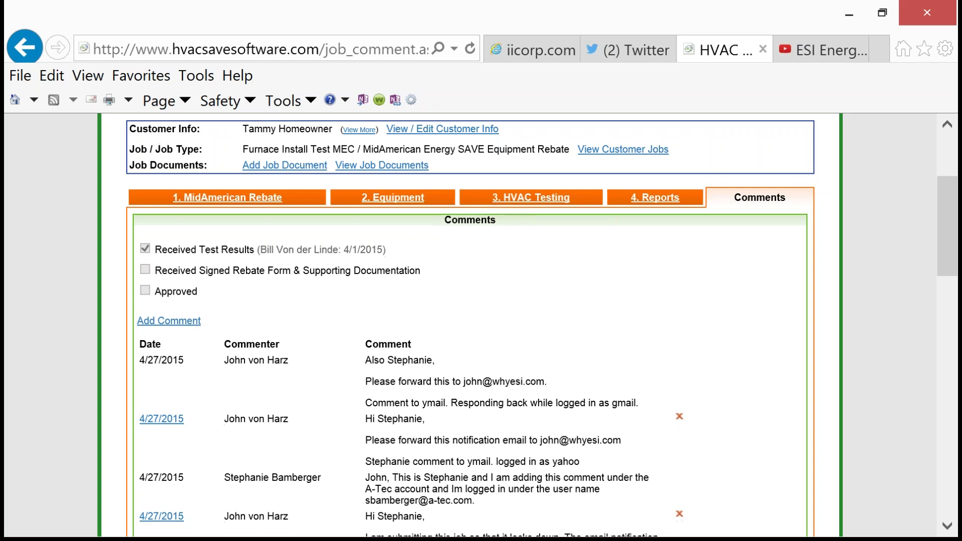
scroll(150, 280, down, 1)
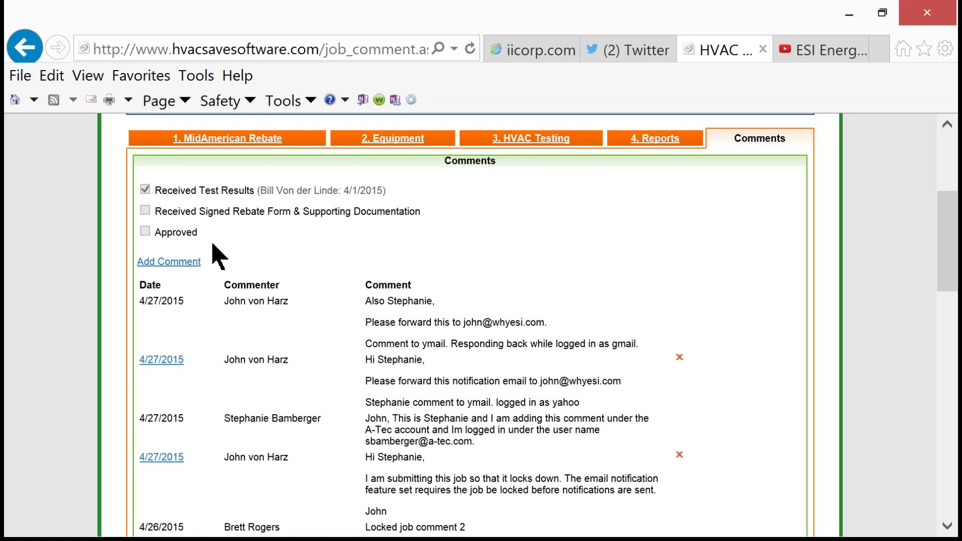
scroll(216, 255, down, 1)
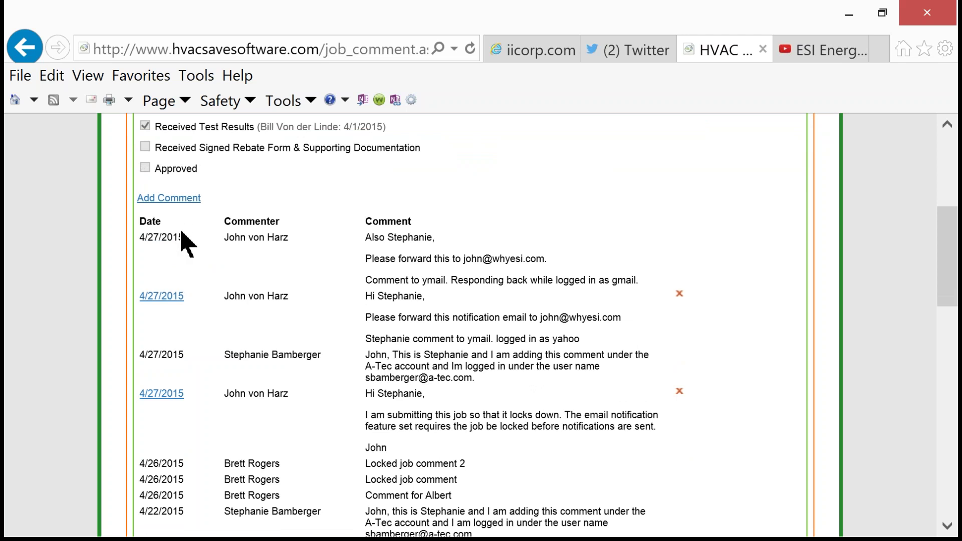
scroll(187, 251, down, 2)
scroll(188, 285, up, 1)
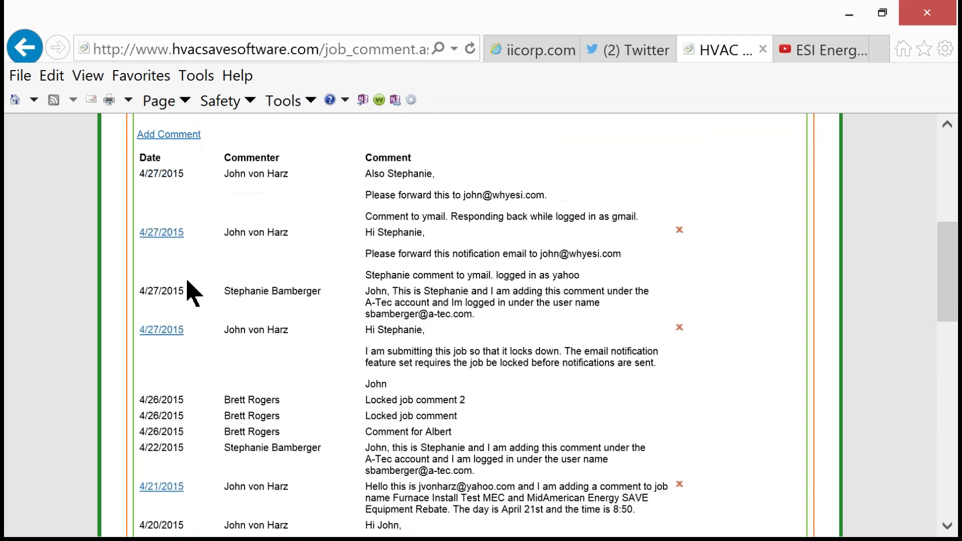
scroll(187, 282, up, 2)
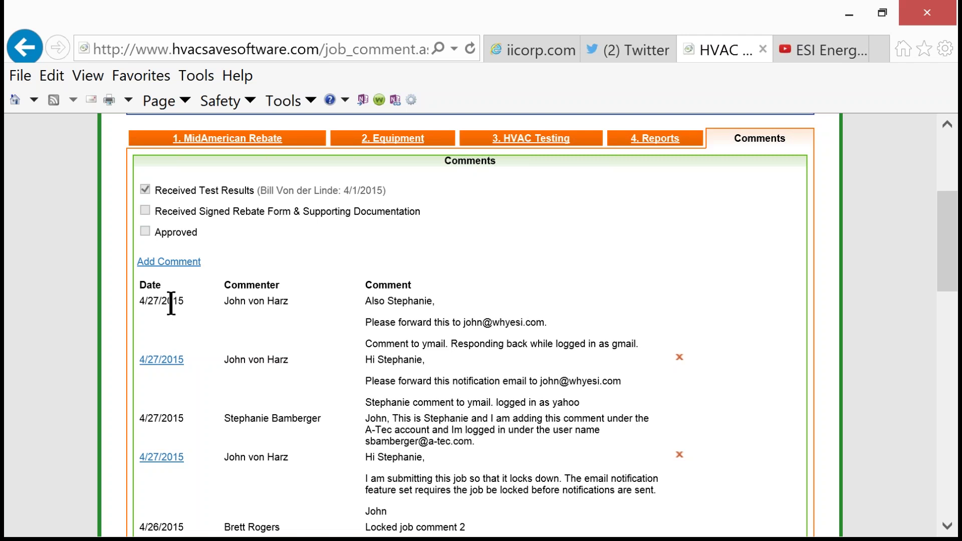
scroll(232, 333, down, 4)
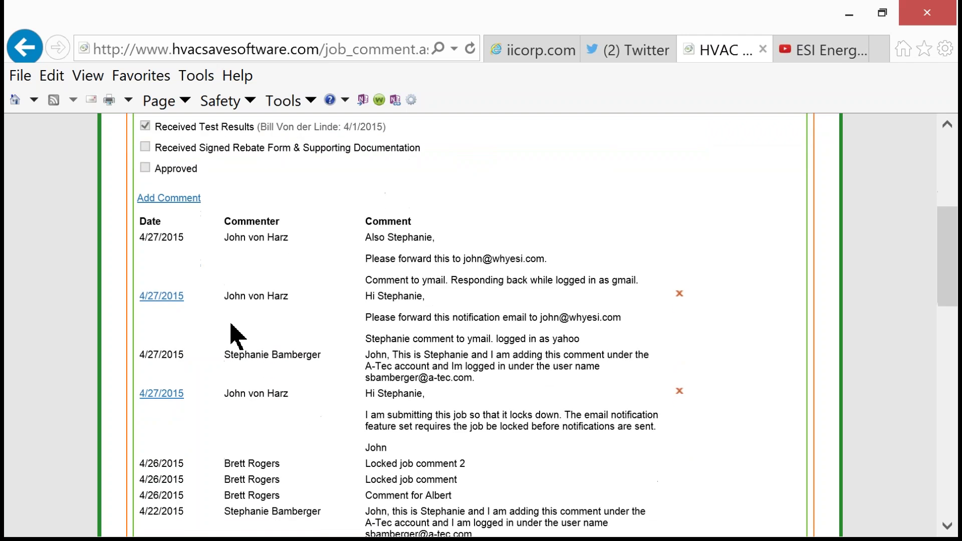
scroll(231, 333, up, 7)
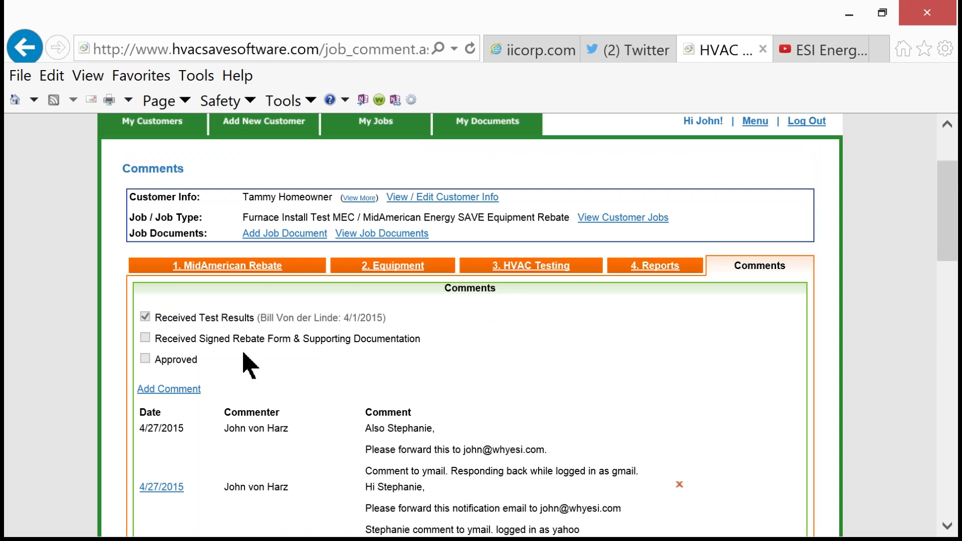
- View the blank form for adding a comment to the job and return to the comments page without saving
scroll(245, 358, down, 1)
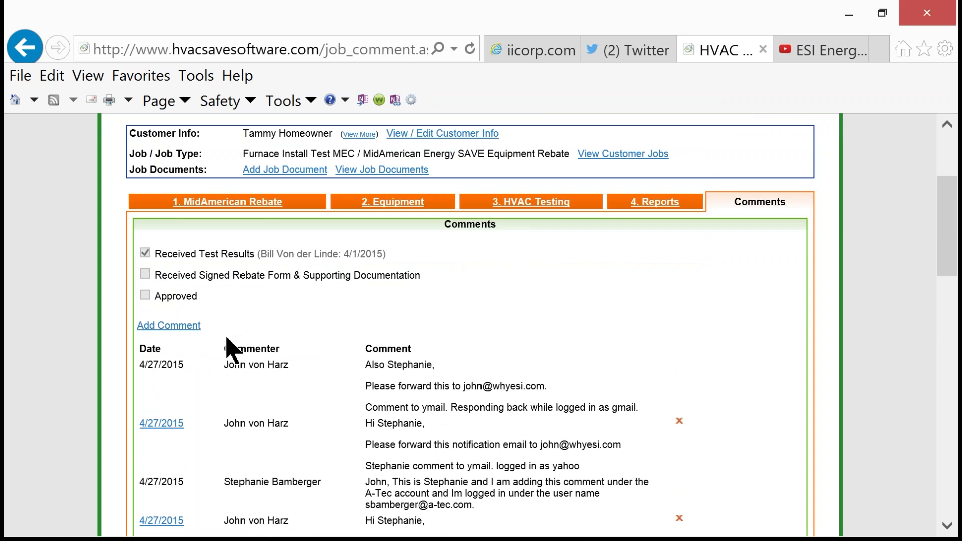
click(190, 329)
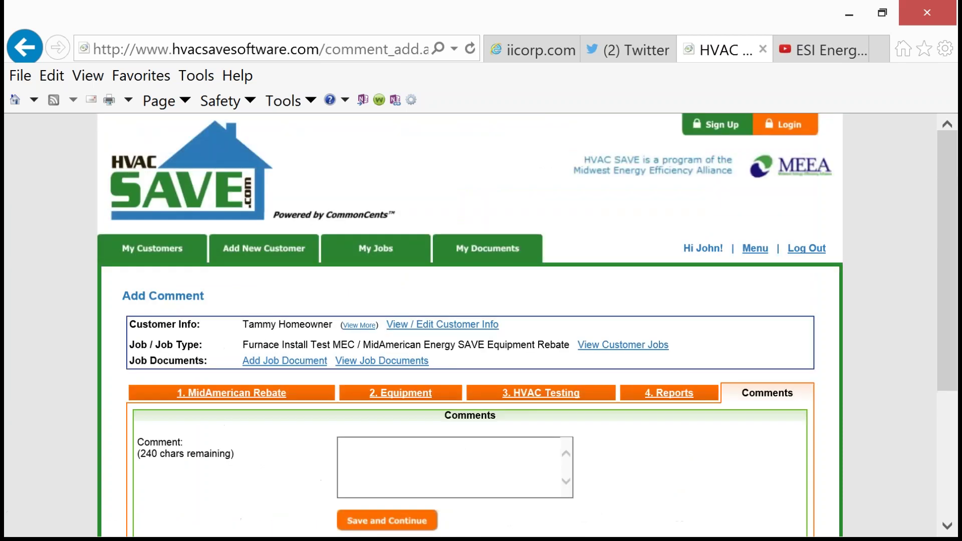
scroll(202, 346, down, 3)
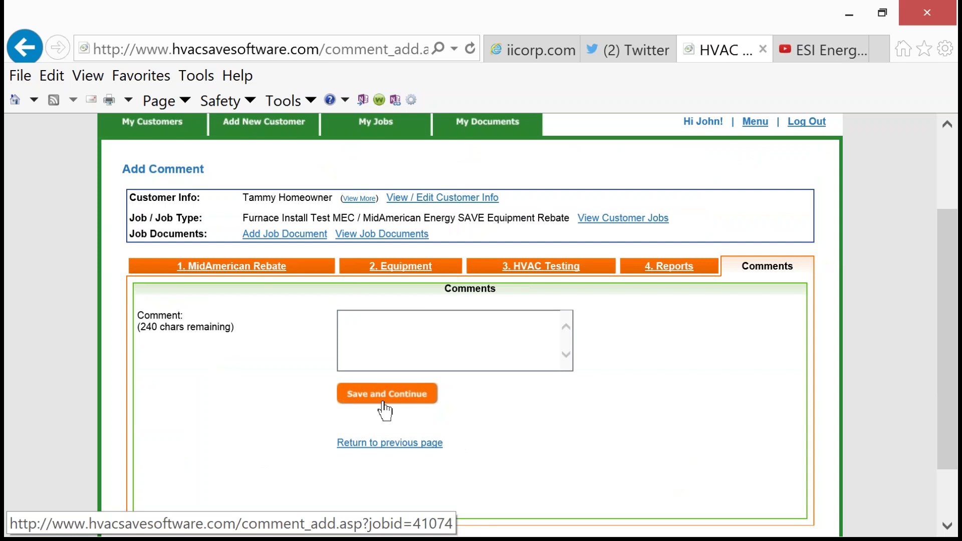
click(26, 49)
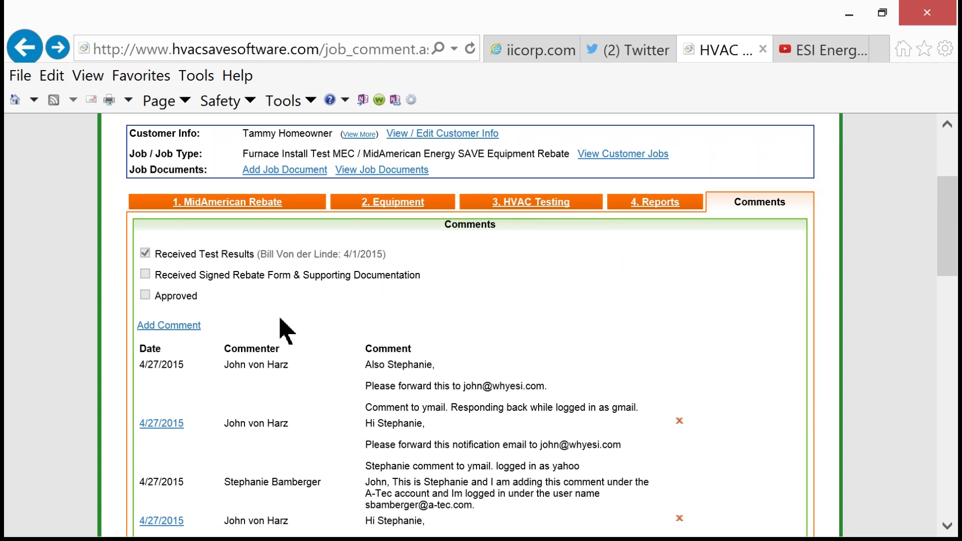
- Go back to the customer's jobs list and open the ASHP Install Test Alliant job
scroll(290, 253, up, 3)
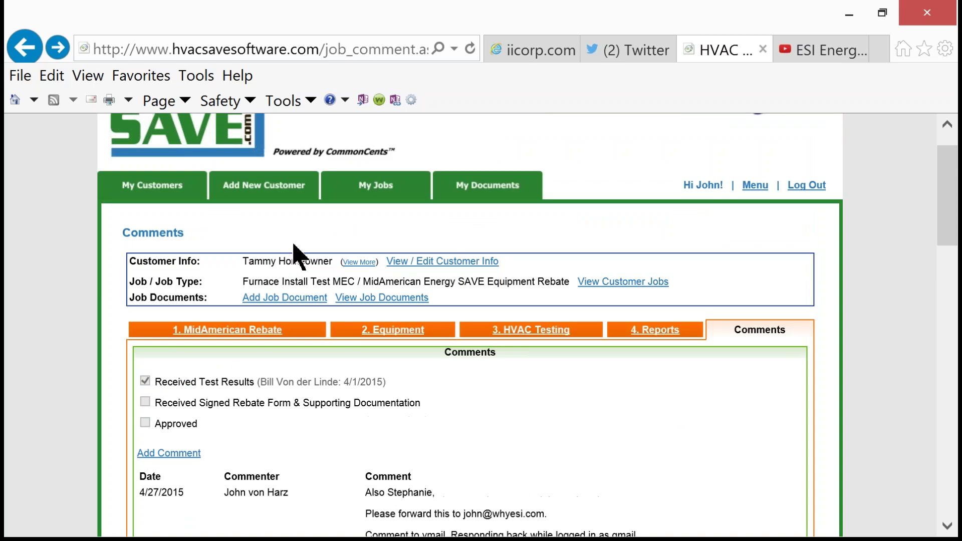
click(622, 281)
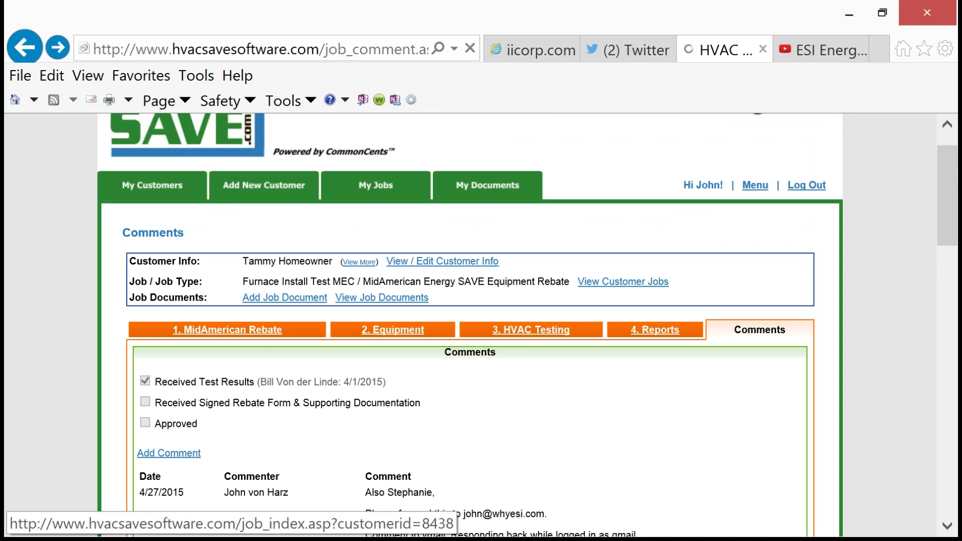
scroll(551, 291, down, 3)
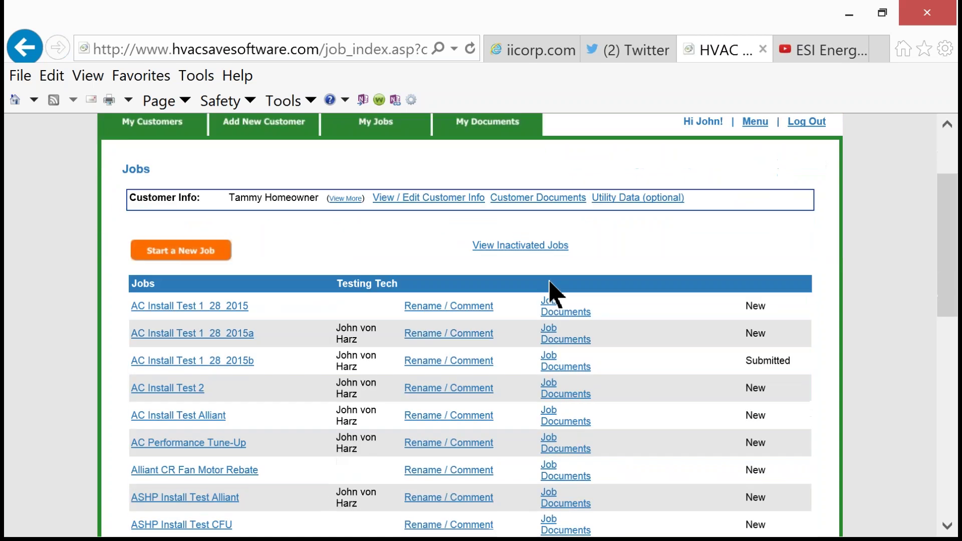
scroll(556, 293, down, 1)
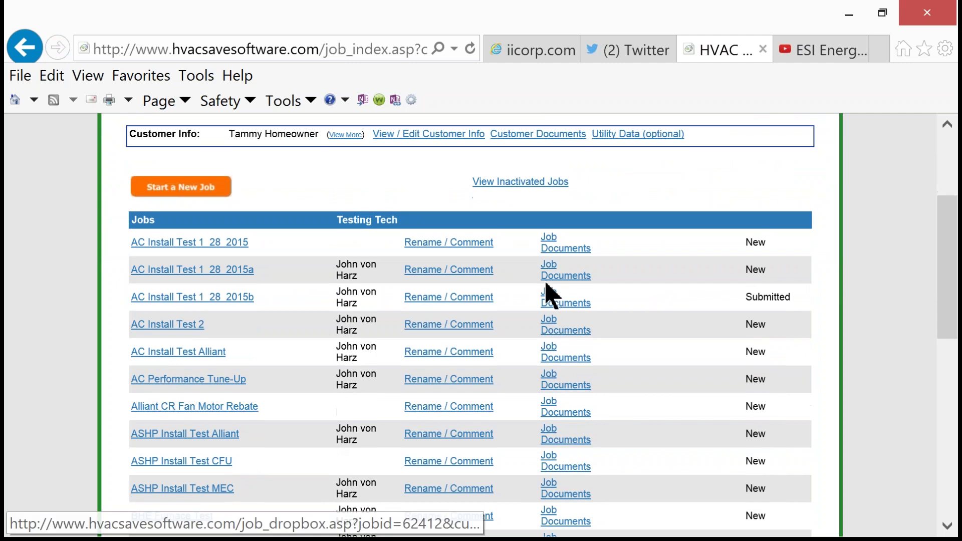
scroll(551, 290, down, 2)
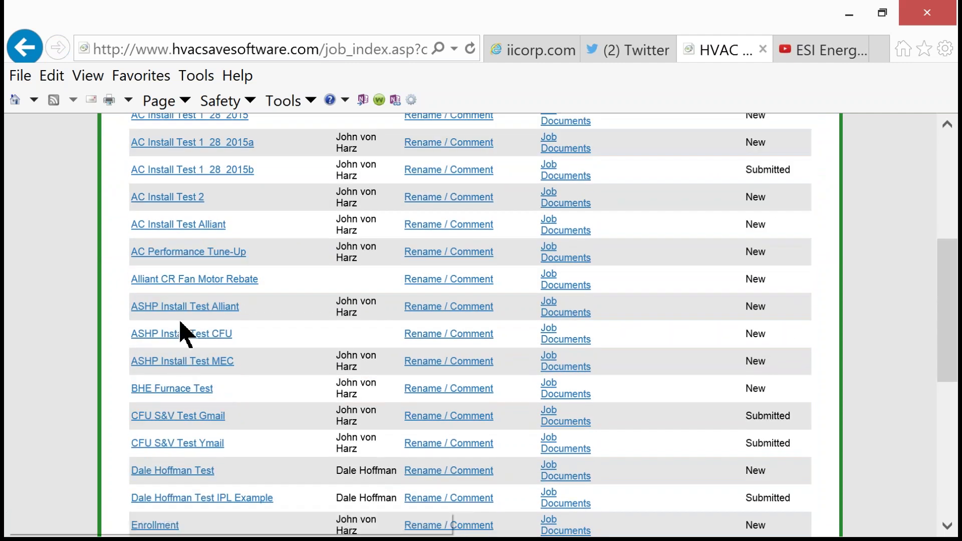
scroll(179, 275, up, 1)
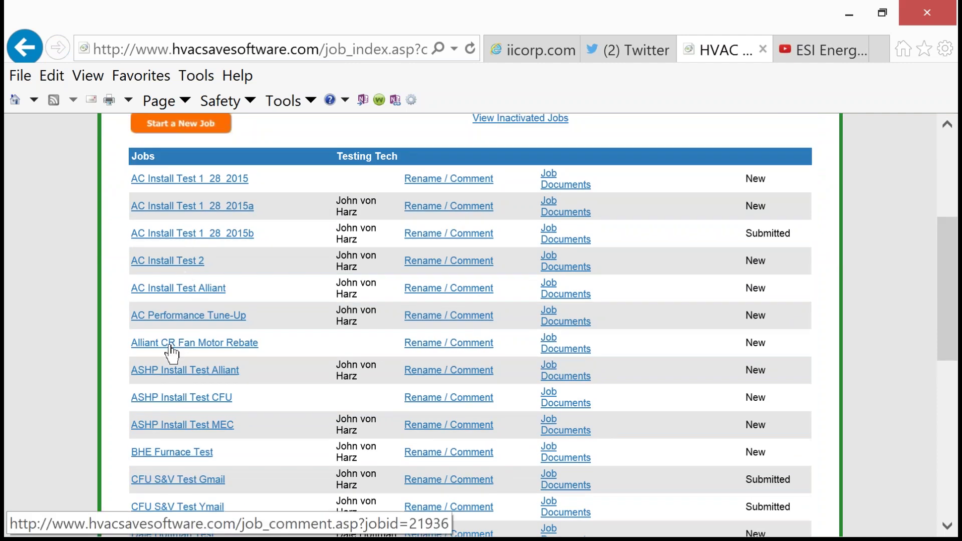
click(172, 371)
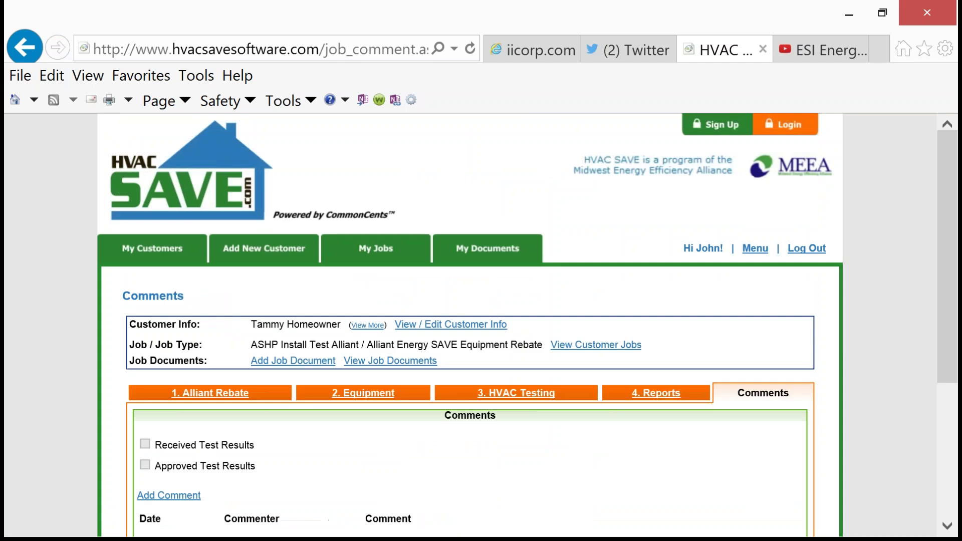
- Review the comments page of the ASHP Install Test Alliant job and return to the customer list
scroll(293, 351, down, 2)
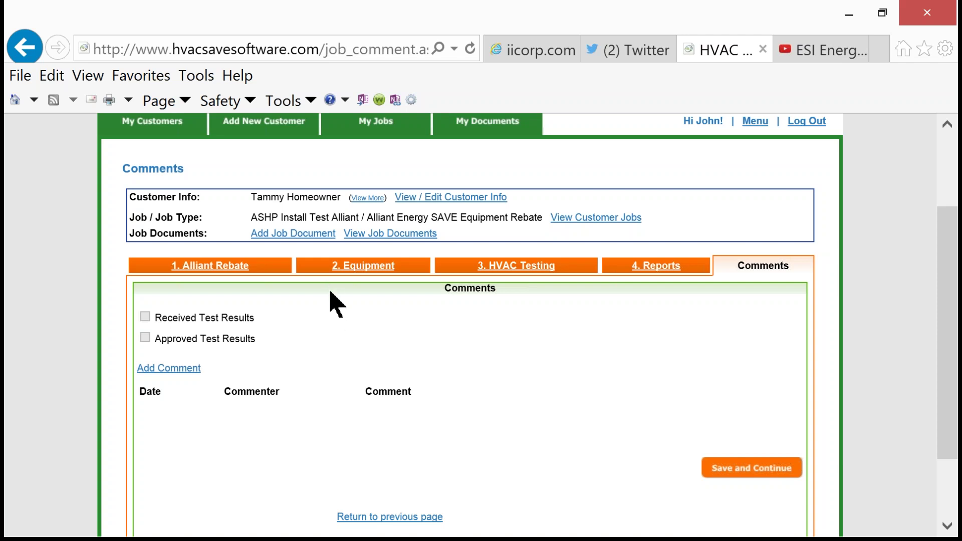
scroll(335, 303, up, 2)
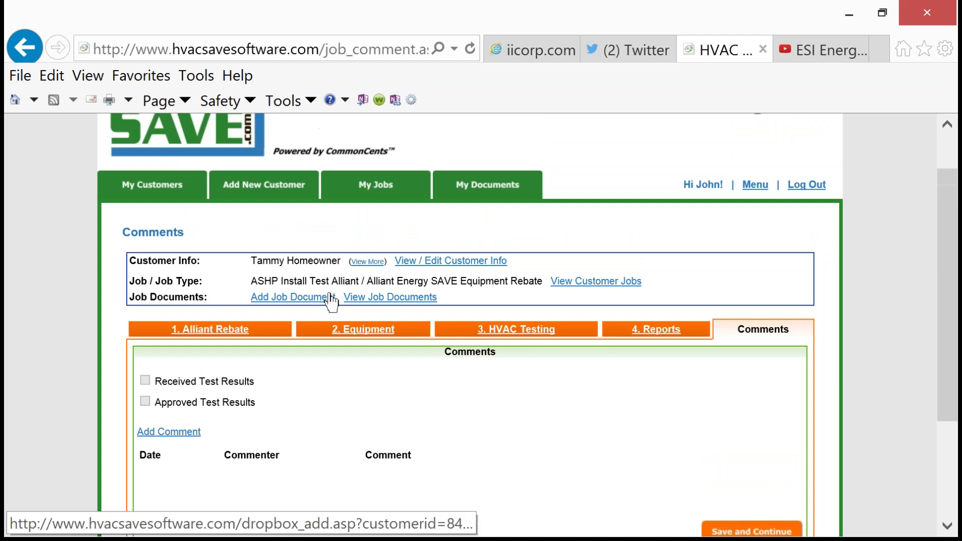
scroll(331, 302, up, 2)
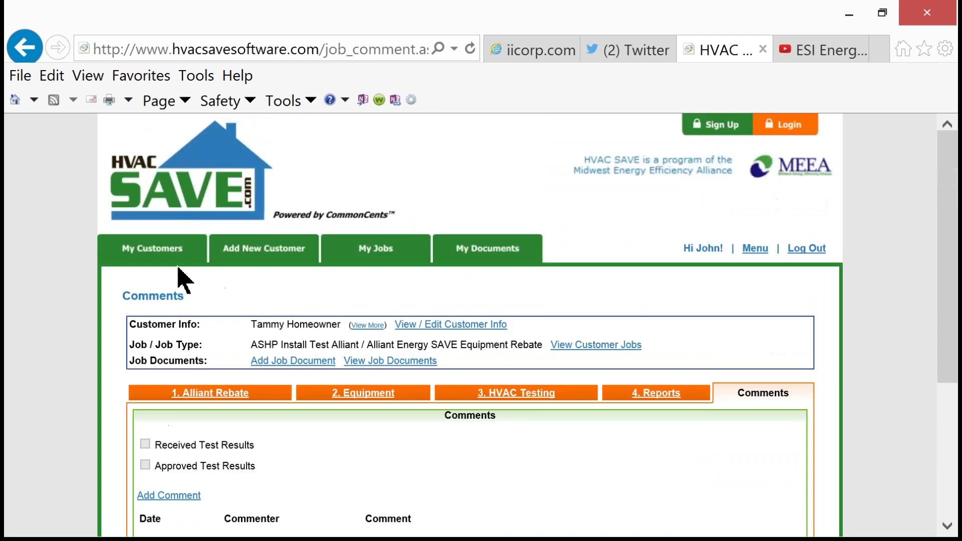
click(147, 256)
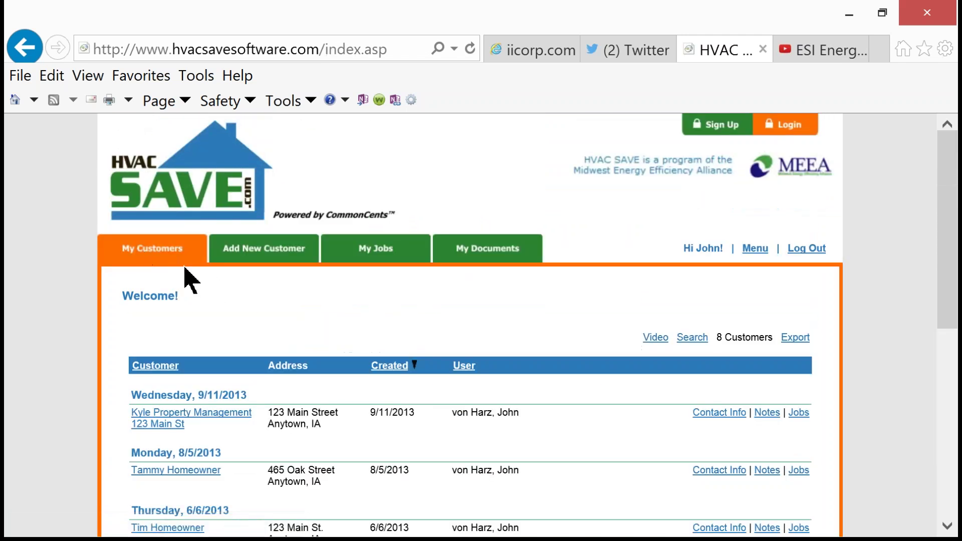
- Open the jobs list of the Kyle Property Management customer and review its jobs
scroll(180, 261, down, 2)
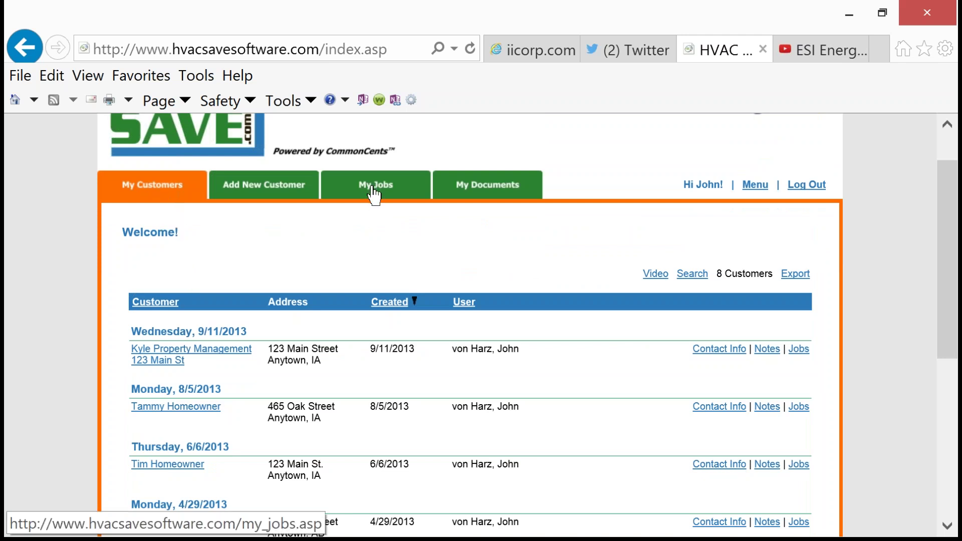
scroll(320, 295, down, 2)
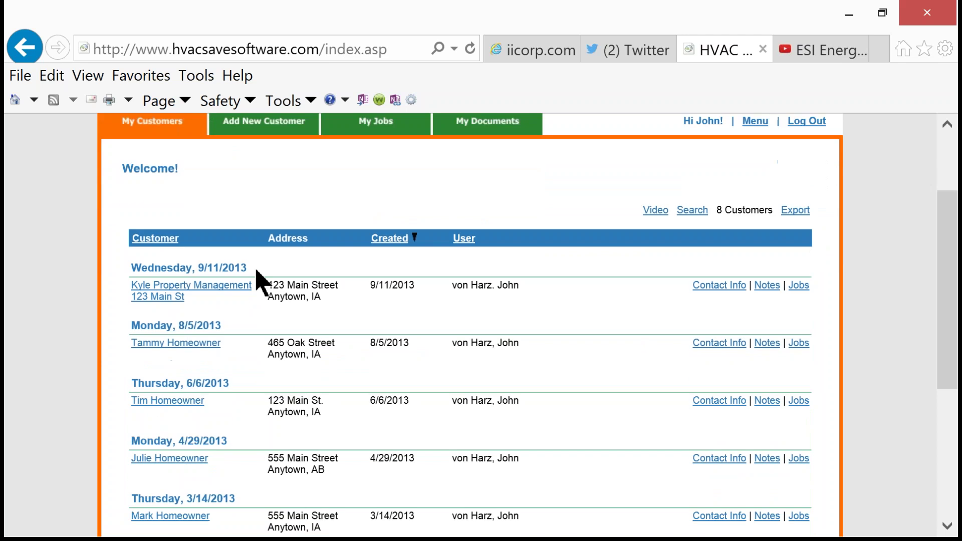
click(214, 295)
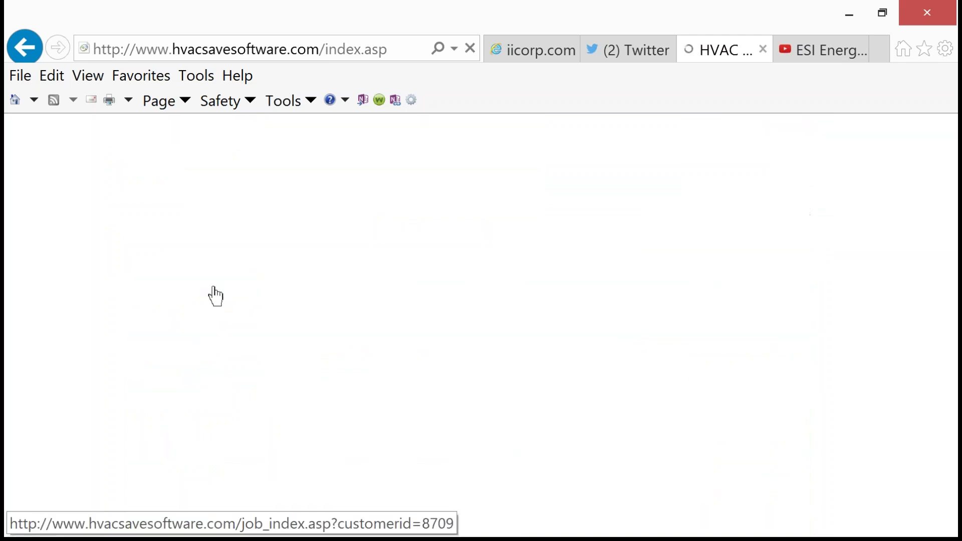
scroll(214, 300, down, 3)
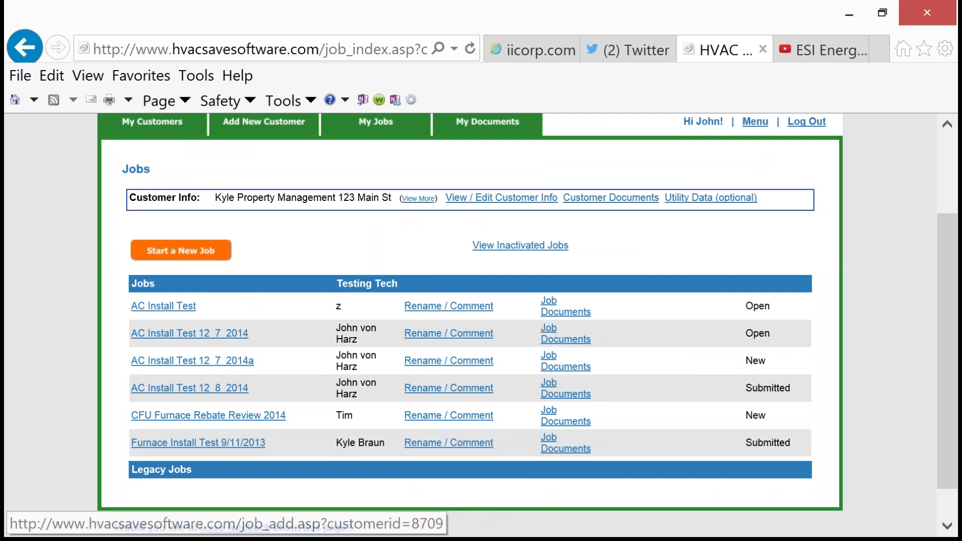
- Open the overall list of jobs across all customers and sort it by testing date
click(380, 131)
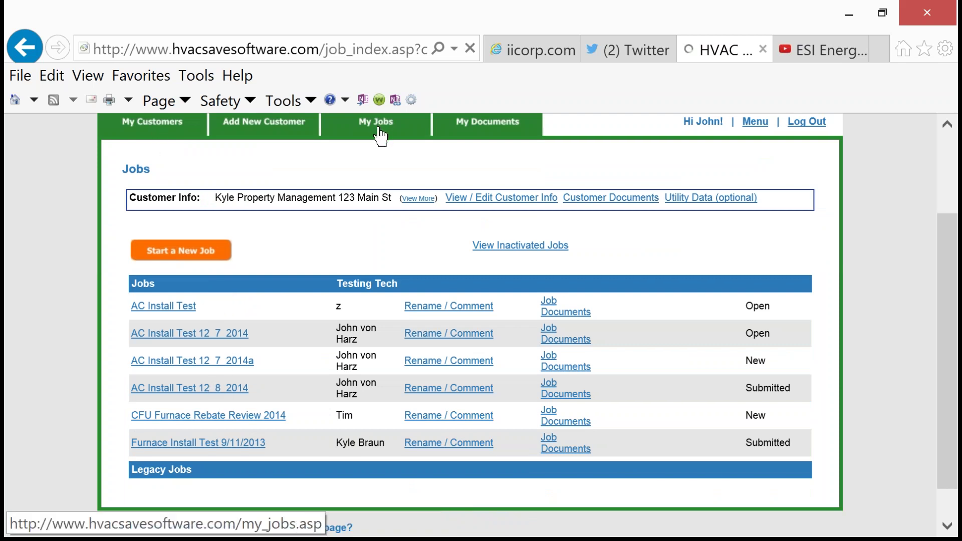
scroll(379, 145, down, 3)
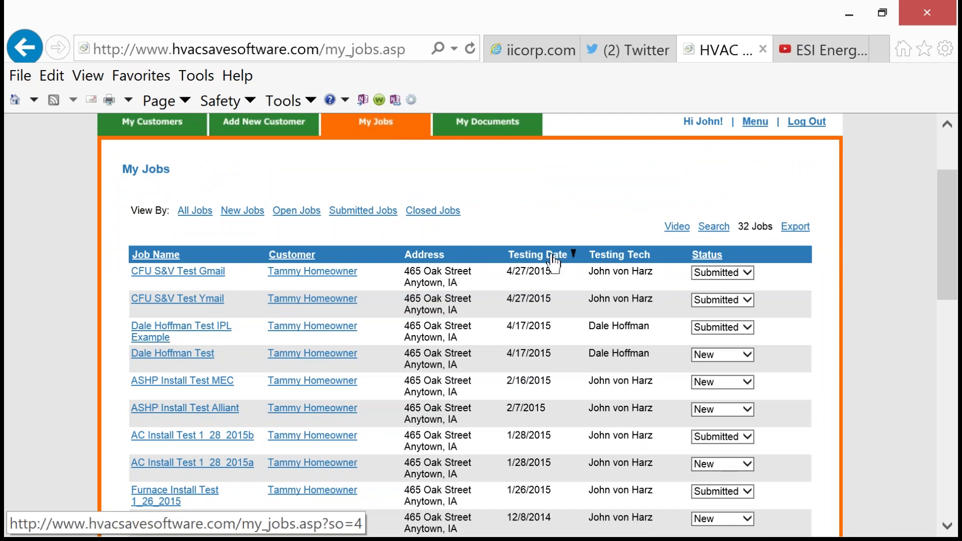
click(535, 260)
scroll(646, 265, down, 1)
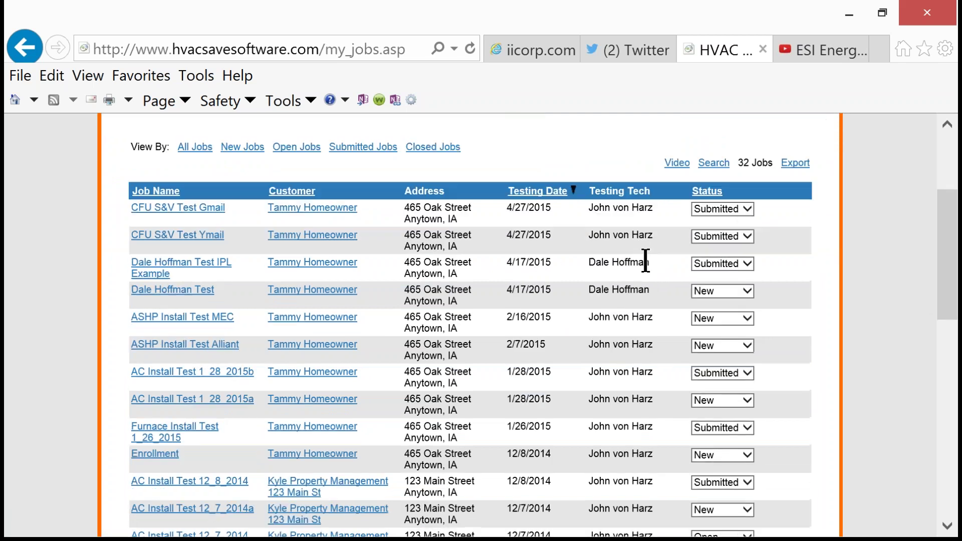
- View the status choices for the CFU S&V Test Gmail job without changing its status
click(747, 211)
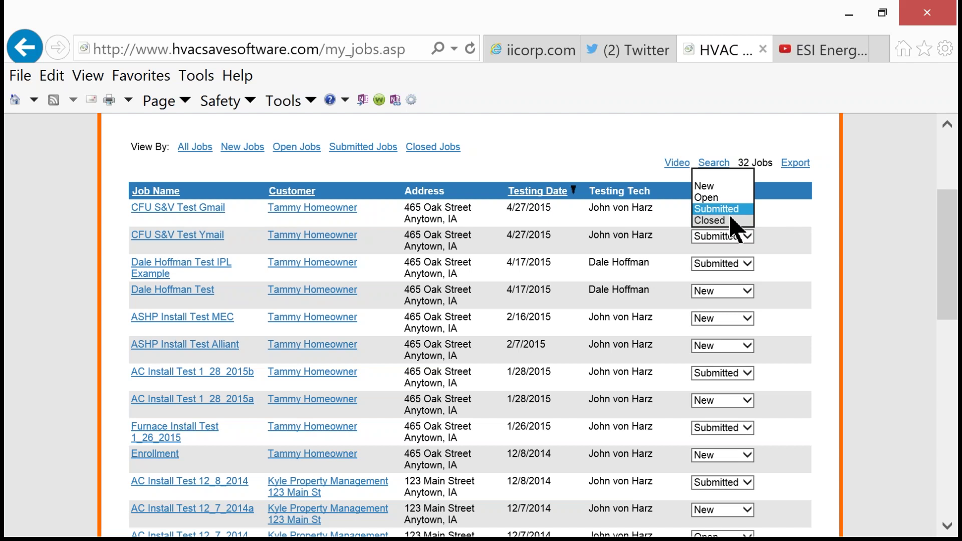
click(854, 256)
scroll(857, 267, up, 2)
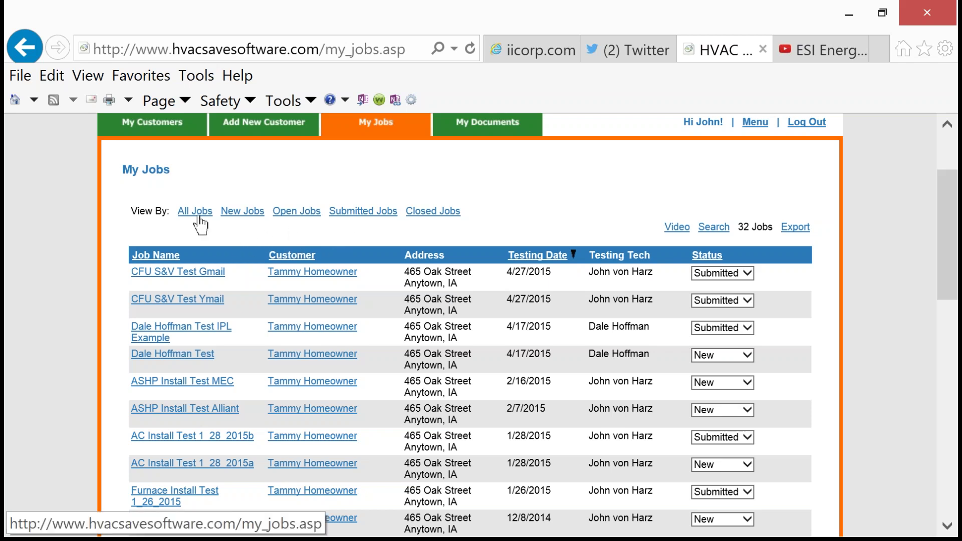
- Filter the list to submitted jobs, then check the Furnace Install Test MEC job's comments page and return to the filtered list
click(347, 216)
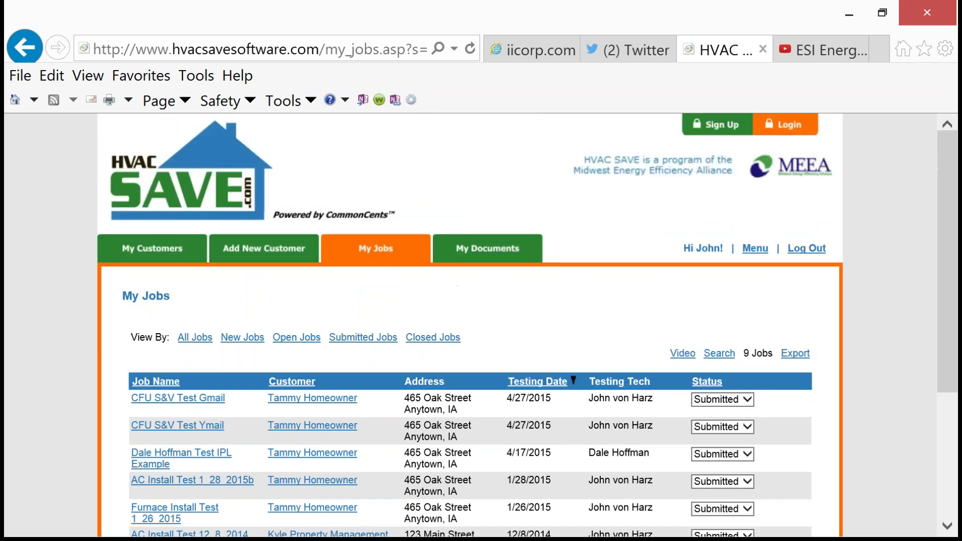
scroll(526, 251, down, 2)
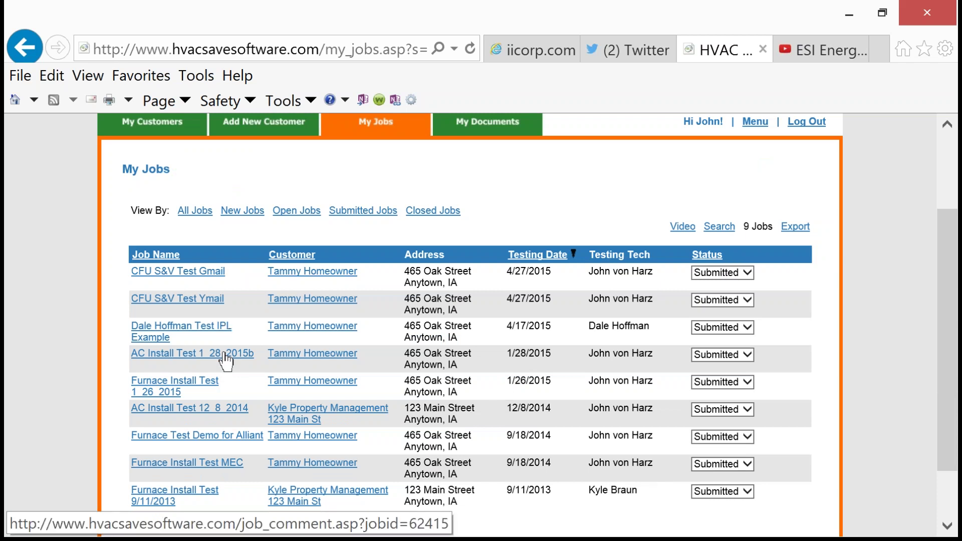
click(193, 462)
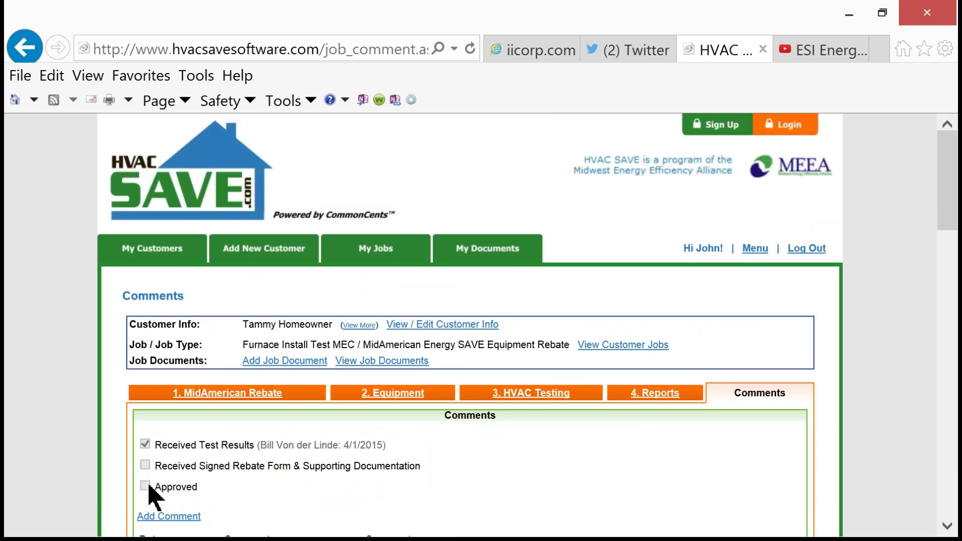
click(24, 48)
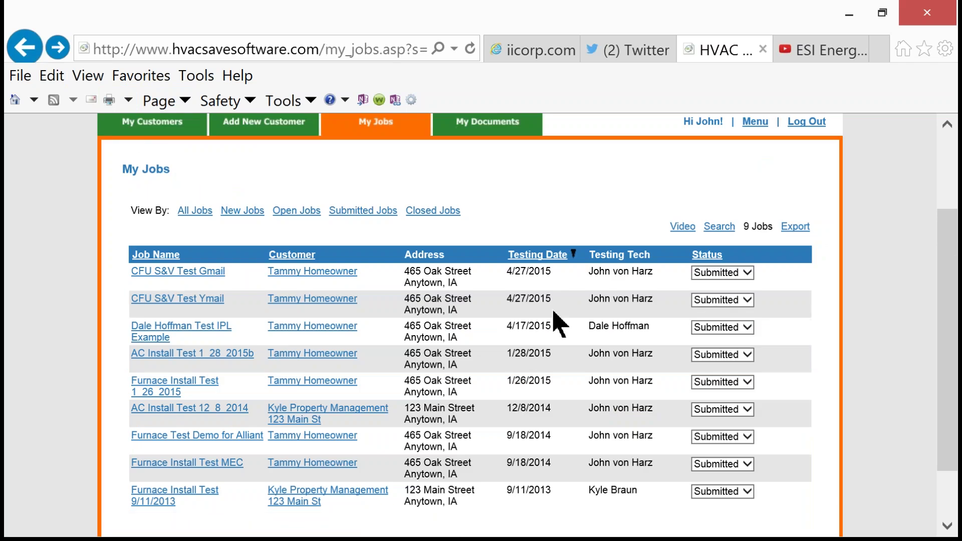